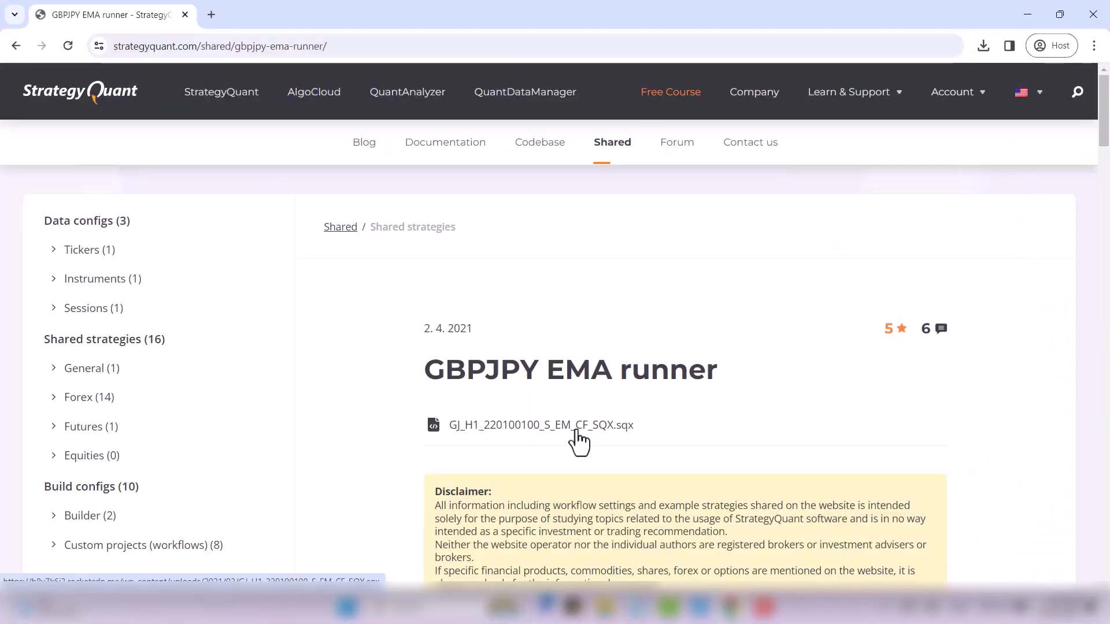
Save the strategy file GJ_H1_220100100_S_EM_CF_SQX.sqx from the website to the Desktop
{"action": "scroll", "coordinate": [577, 432], "scroll_direction": "down", "scroll_amount": 1}
{"action": "scroll", "coordinate": [577, 427], "scroll_direction": "up", "scroll_amount": 1}
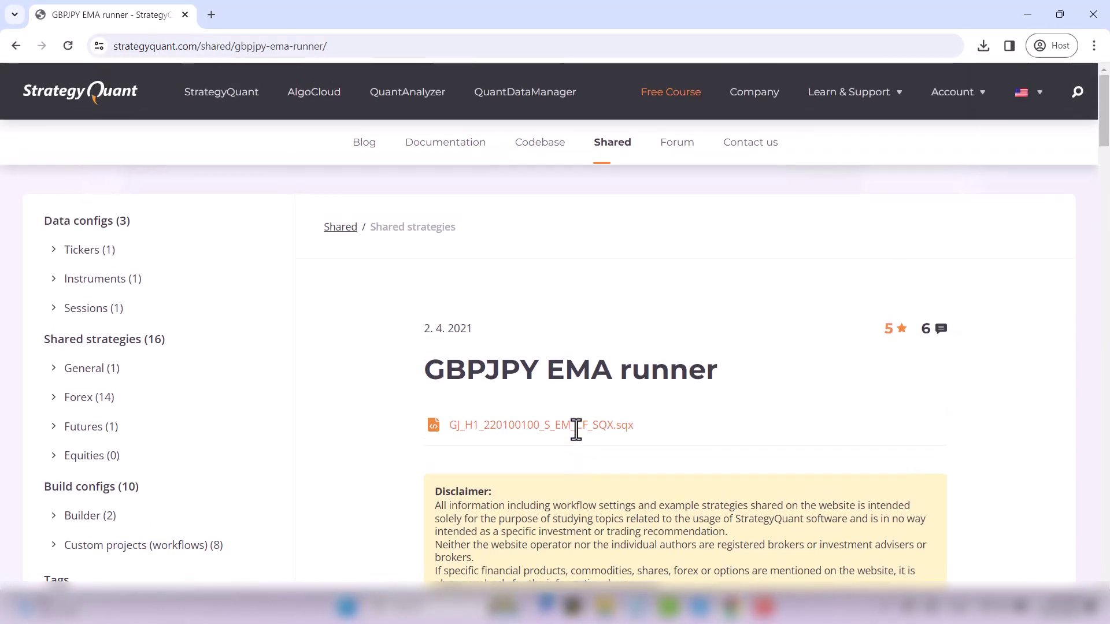
{"action": "left_click", "coordinate": [452, 47]}
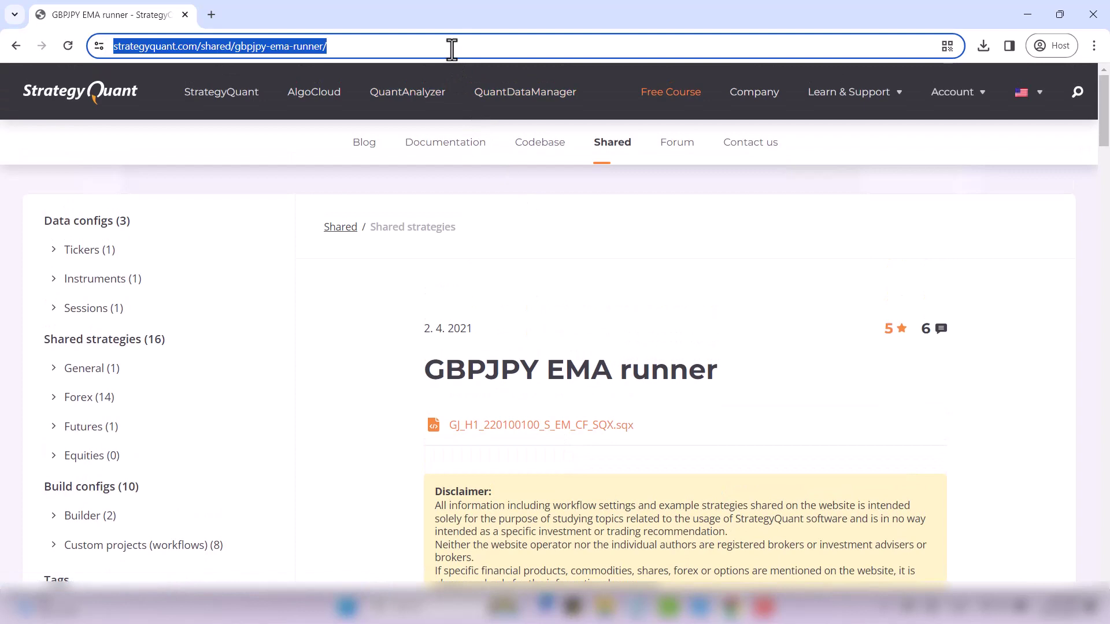
{"action": "left_click", "coordinate": [604, 430]}
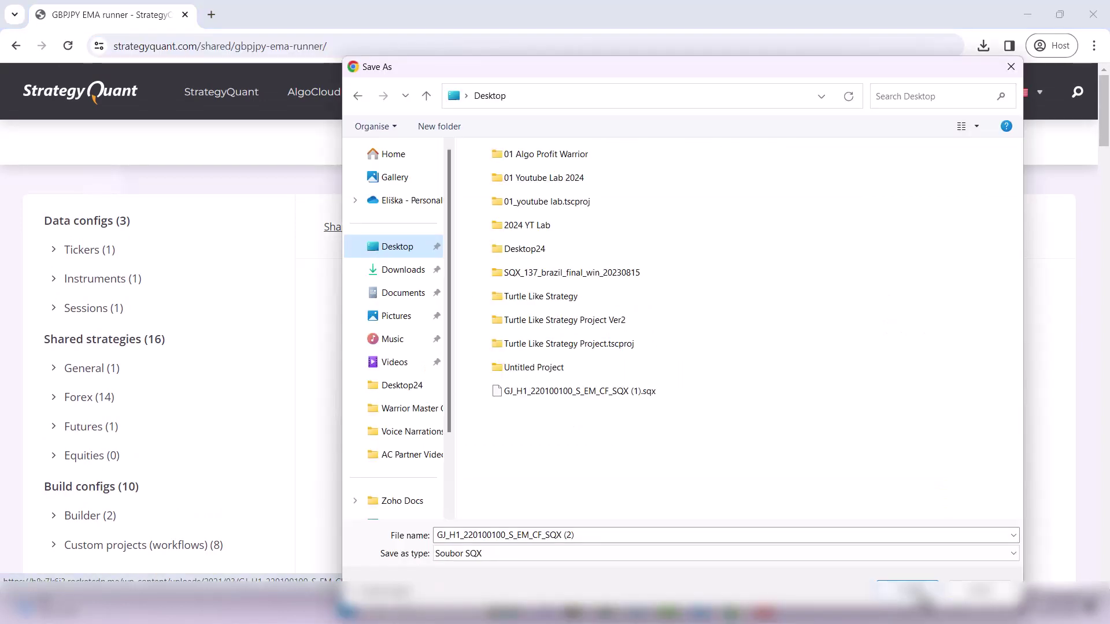
{"action": "key", "text": "Return"}
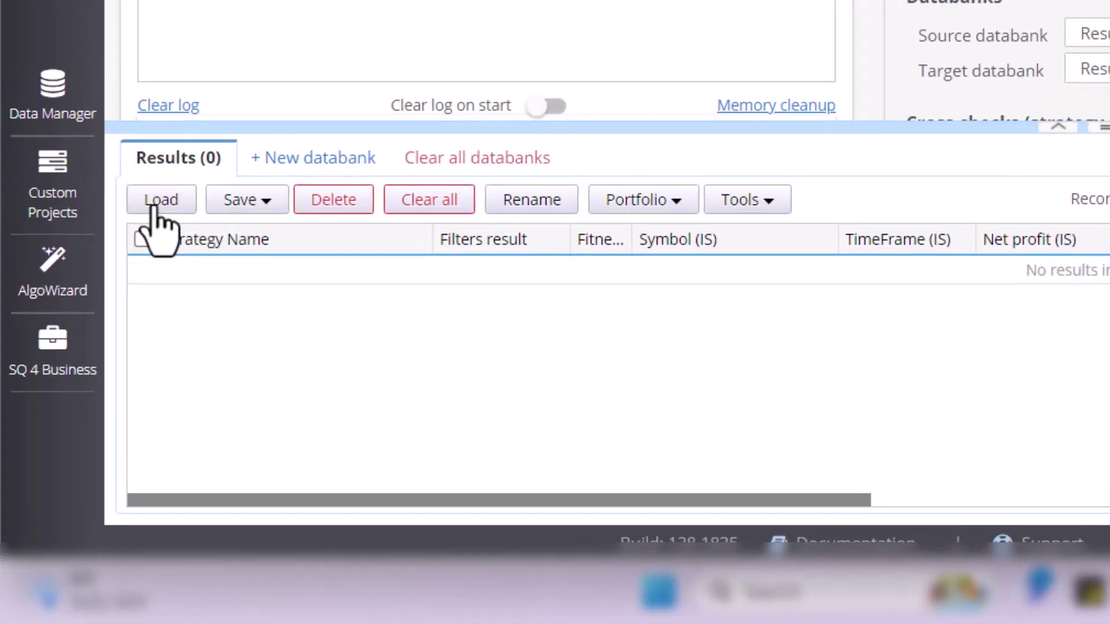
Load GJ_H1_220100100_S_EM_CF_SQX.sqx from the Desktop into the Retester's Results databank
{"action": "left_click", "coordinate": [154, 205]}
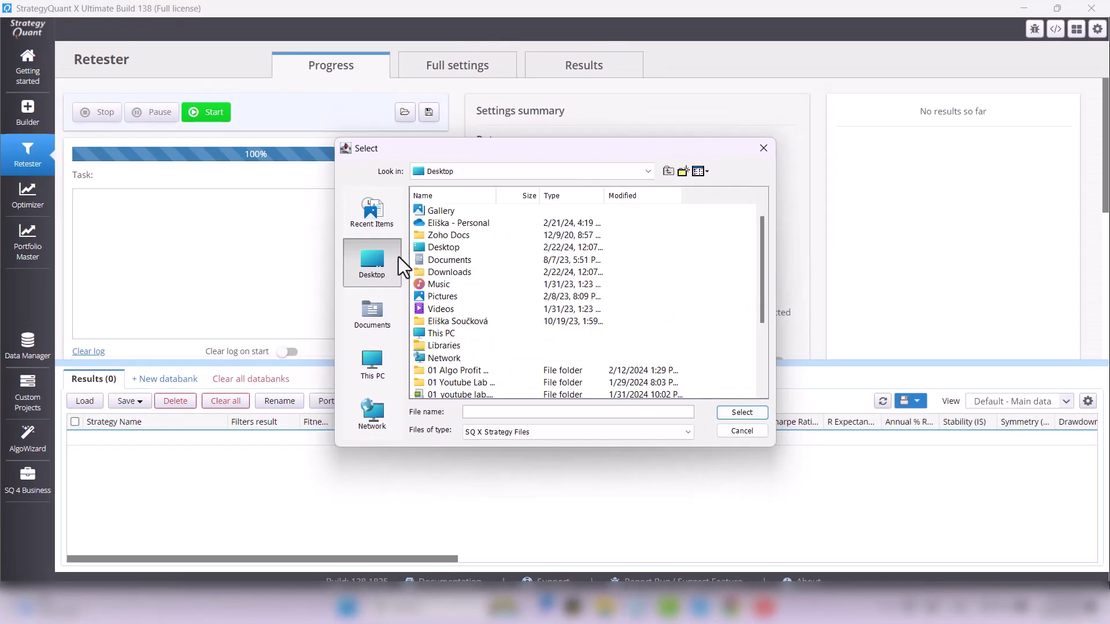
{"action": "scroll", "coordinate": [495, 278], "scroll_direction": "down", "scroll_amount": 3}
{"action": "scroll", "coordinate": [497, 341], "scroll_direction": "up", "scroll_amount": 1}
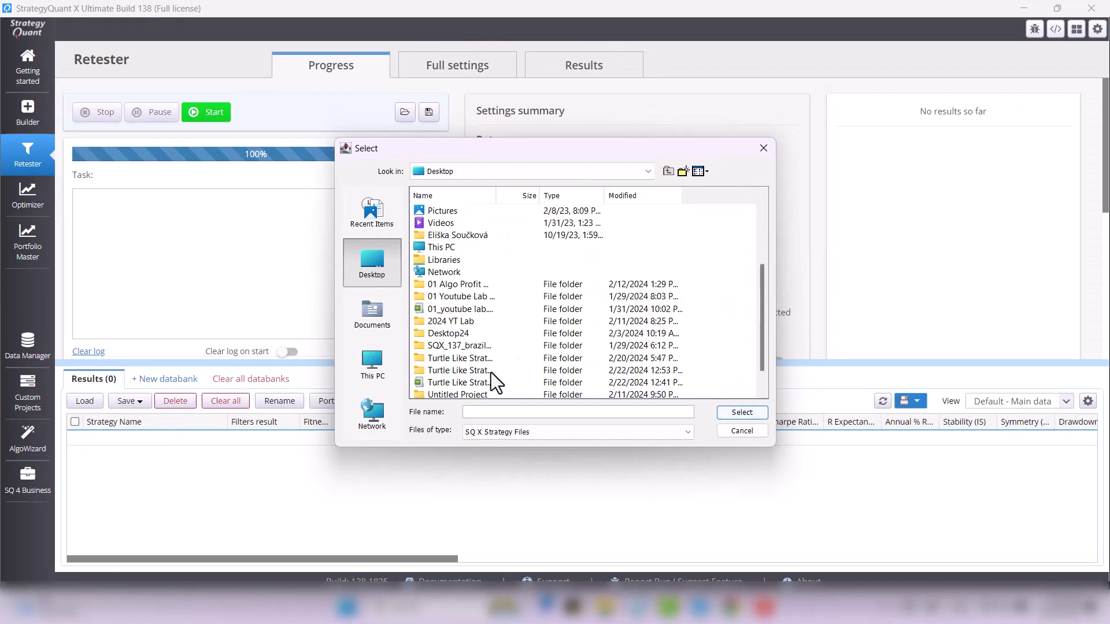
{"action": "scroll", "coordinate": [470, 317], "scroll_direction": "down", "scroll_amount": 1}
{"action": "double_click", "coordinate": [477, 379]}
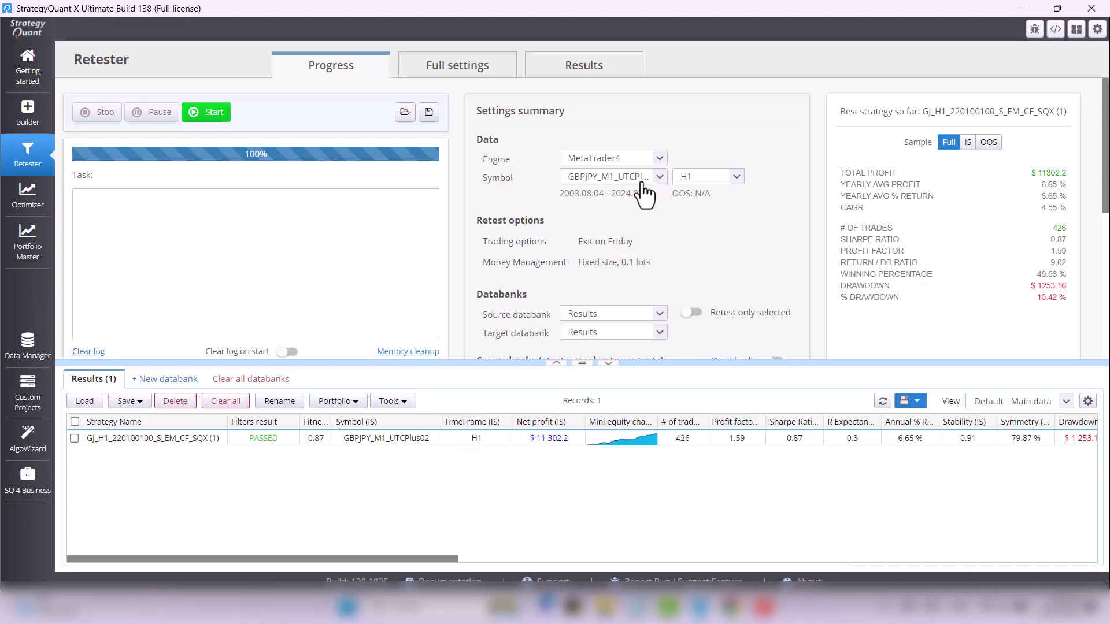
Apply the loaded strategy's own config to the RETESTER project
{"action": "double_click", "coordinate": [552, 438]}
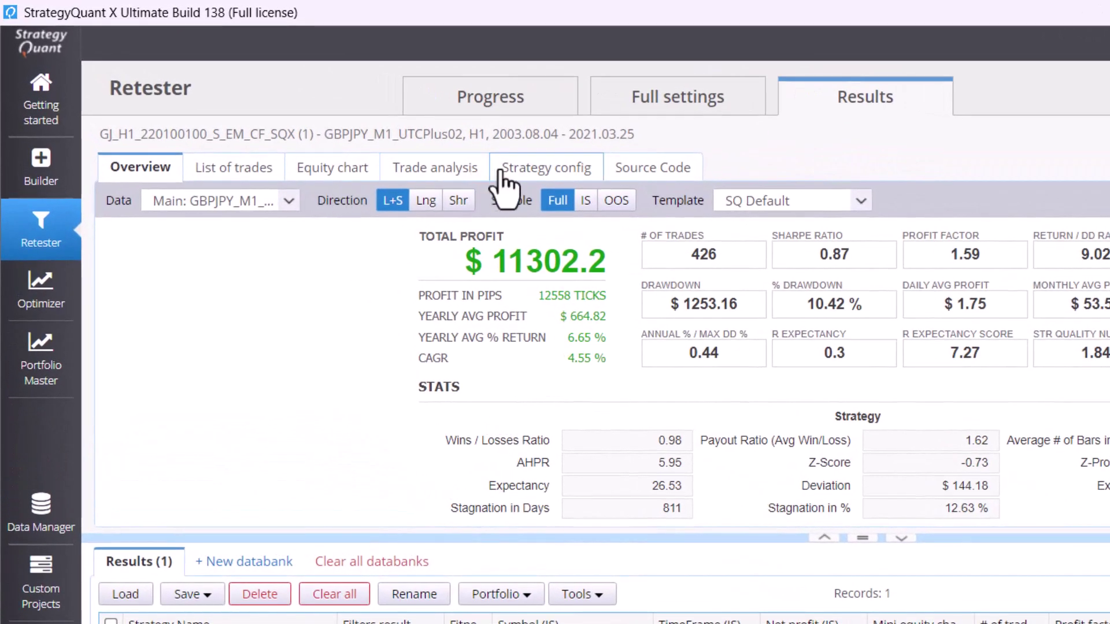
{"action": "left_click", "coordinate": [503, 184]}
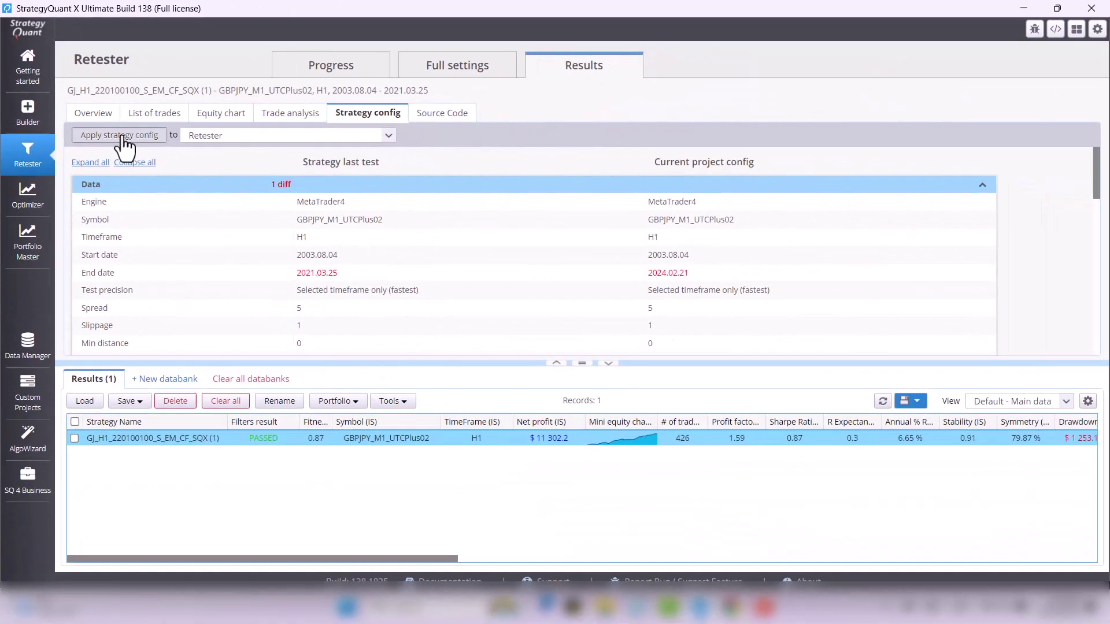
{"action": "left_click", "coordinate": [207, 234]}
{"action": "left_click", "coordinate": [746, 344]}
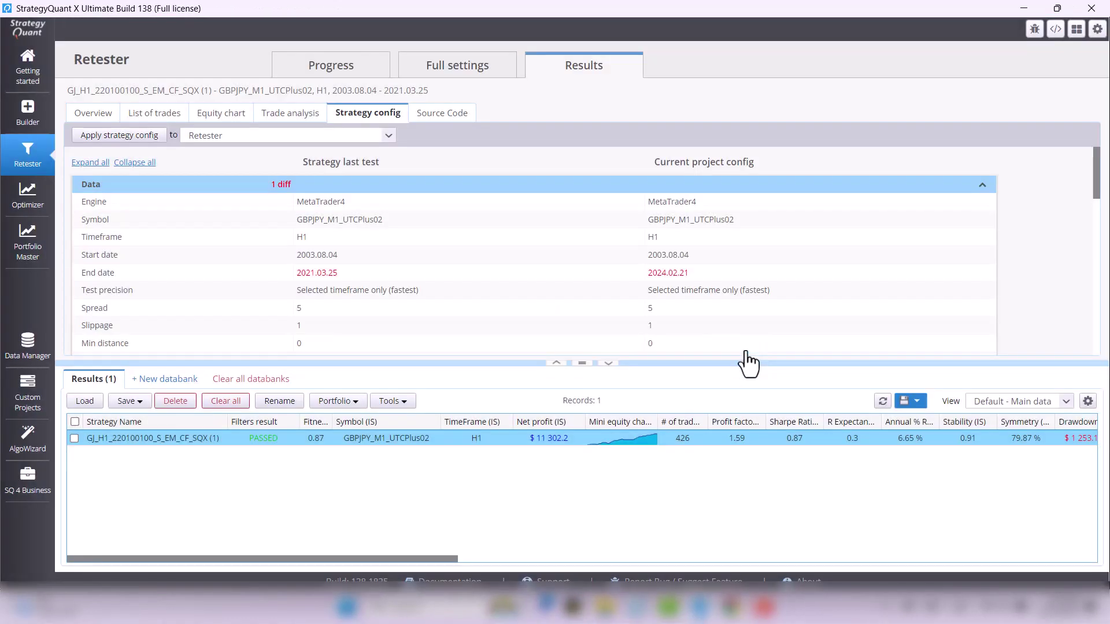
Reset the backtest data dates so the end day becomes 2024.02.21
{"action": "left_click", "coordinate": [409, 190]}
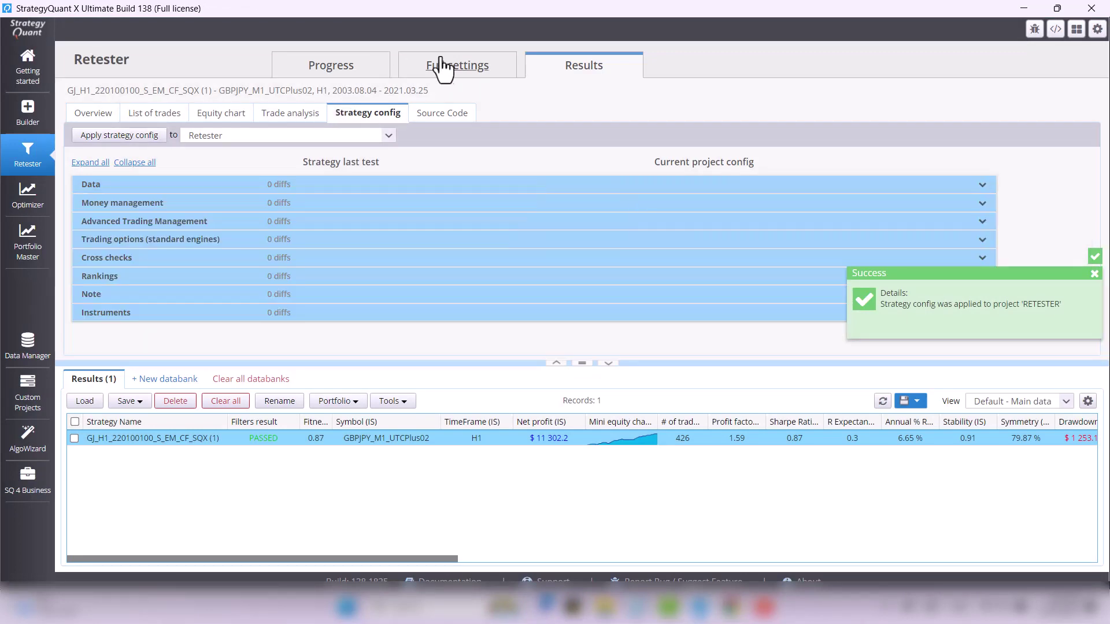
{"action": "left_click", "coordinate": [451, 70]}
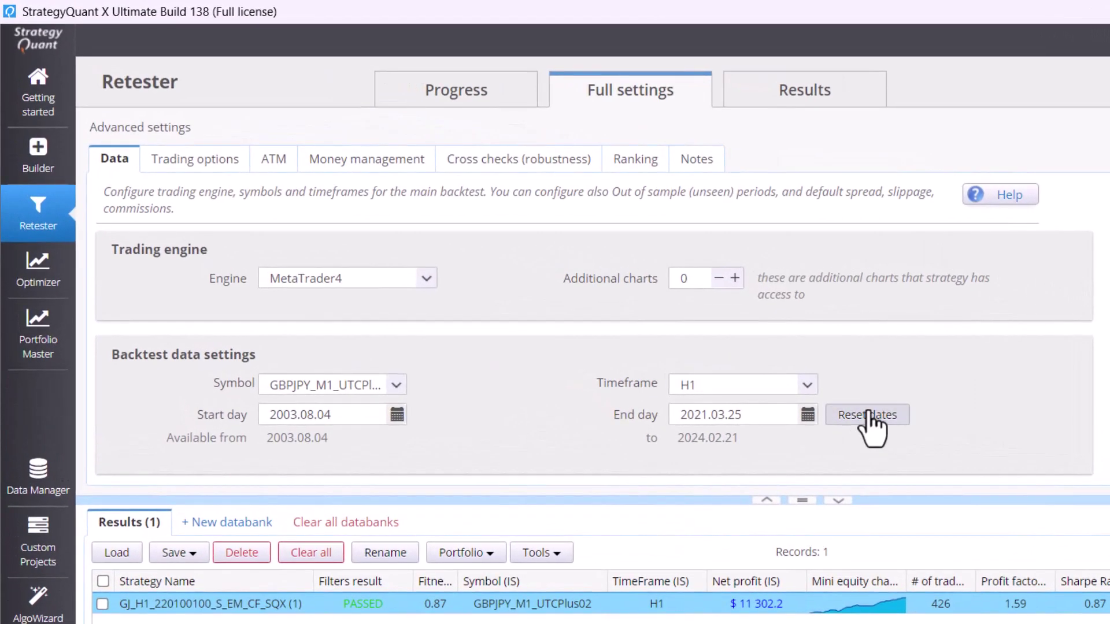
{"action": "left_click", "coordinate": [869, 414]}
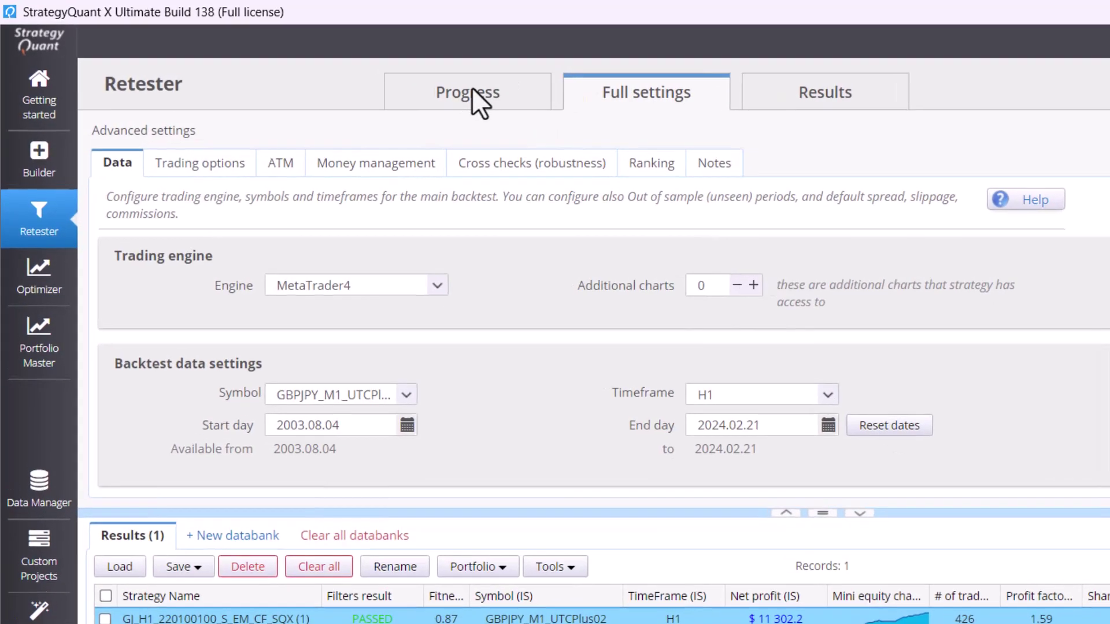
{"action": "left_click", "coordinate": [470, 95]}
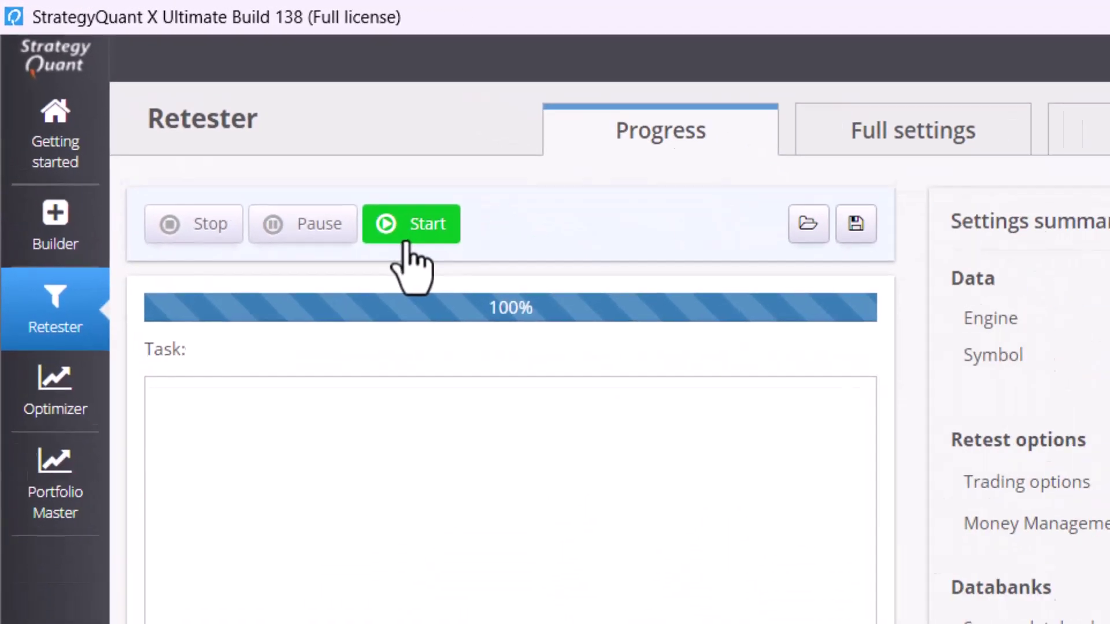
Run the retest and review its overview (514 trades, $13,298.94 profit) and enlarged equity chart
{"action": "left_click", "coordinate": [482, 283]}
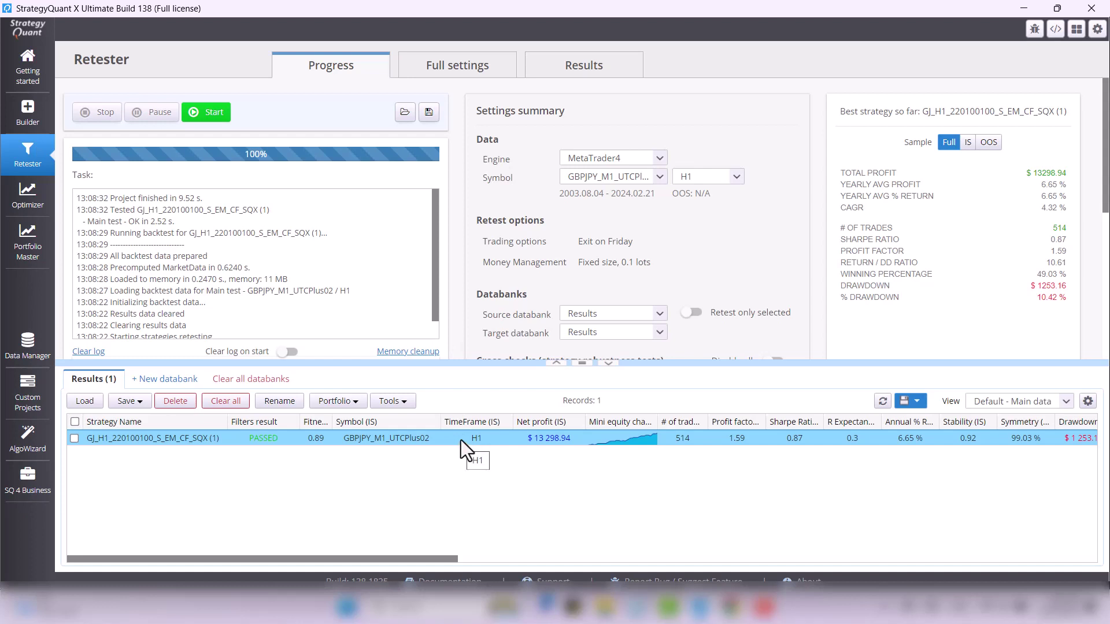
{"action": "double_click", "coordinate": [460, 439]}
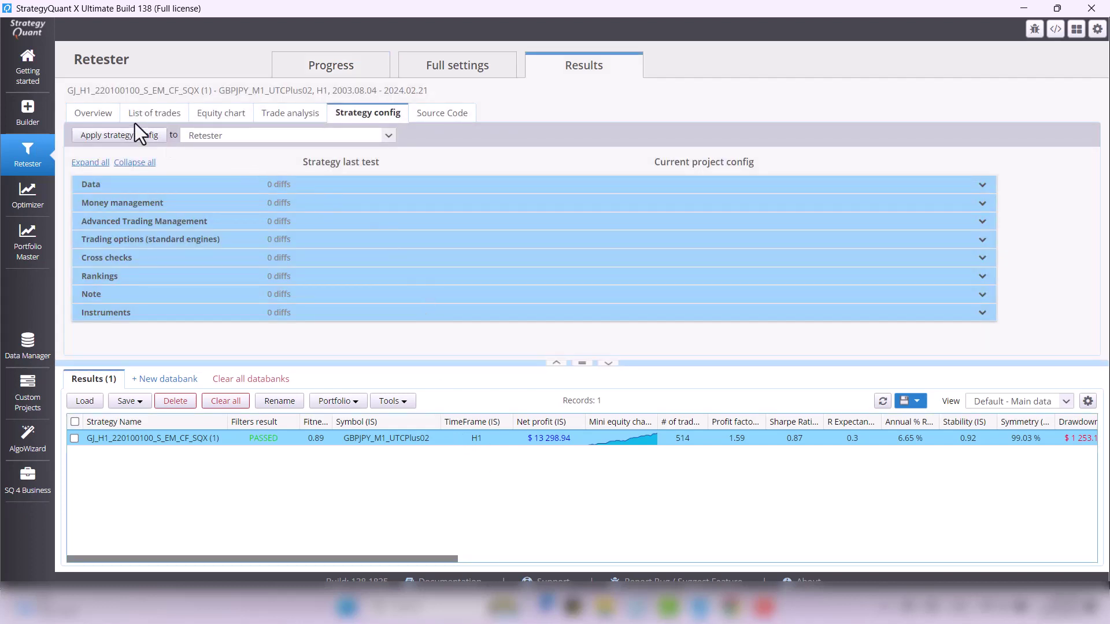
{"action": "left_click", "coordinate": [94, 113]}
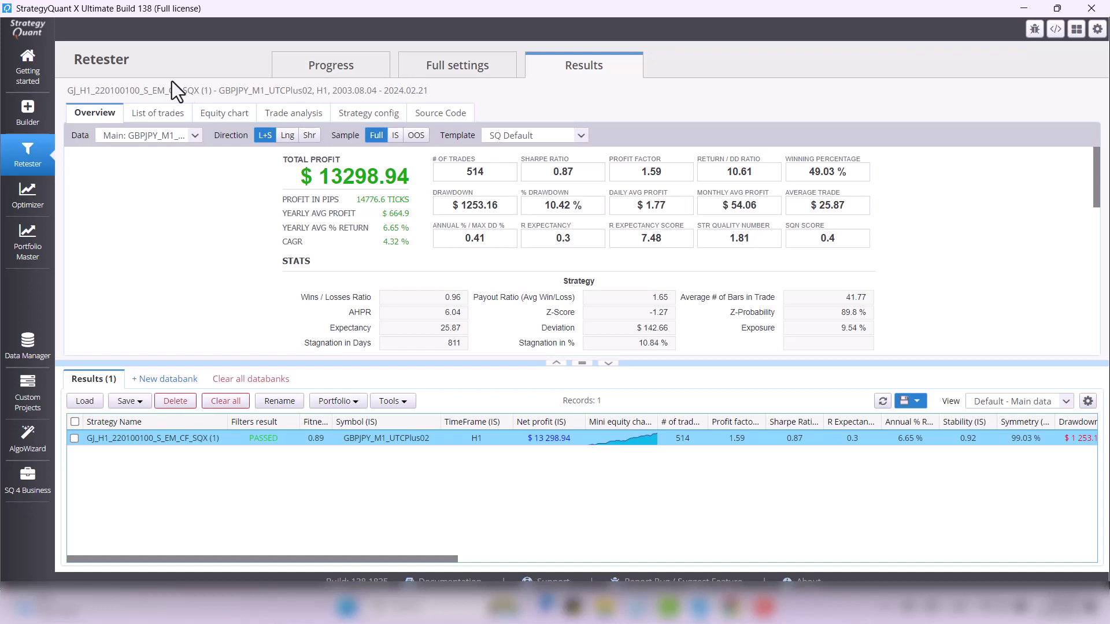
{"action": "left_click", "coordinate": [237, 116]}
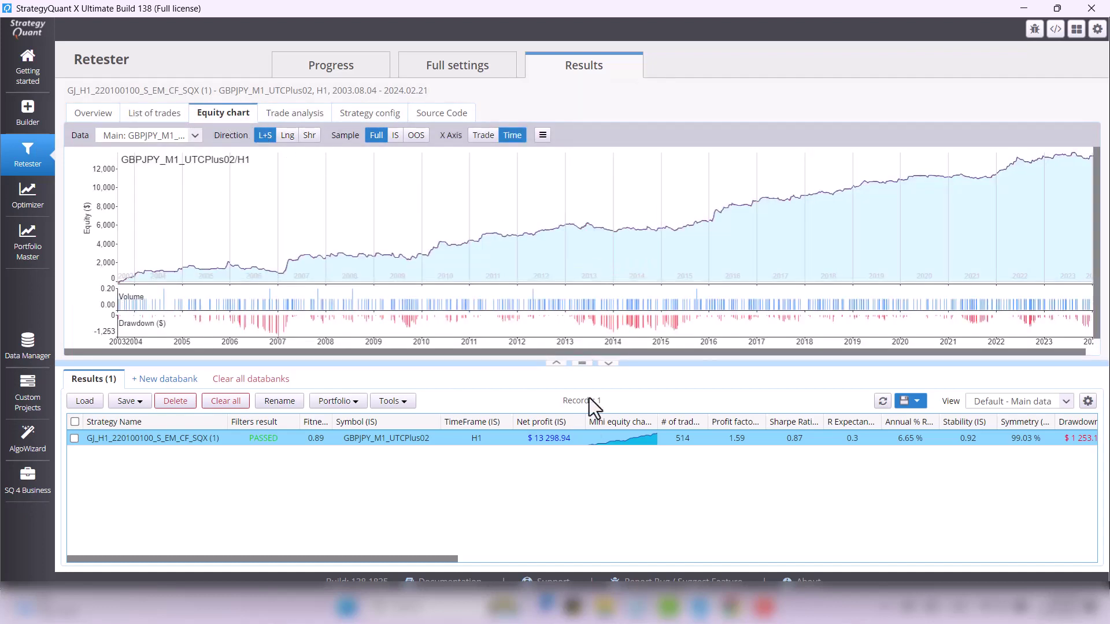
{"action": "left_click_drag", "start_coordinate": [587, 363], "coordinate": [592, 463]}
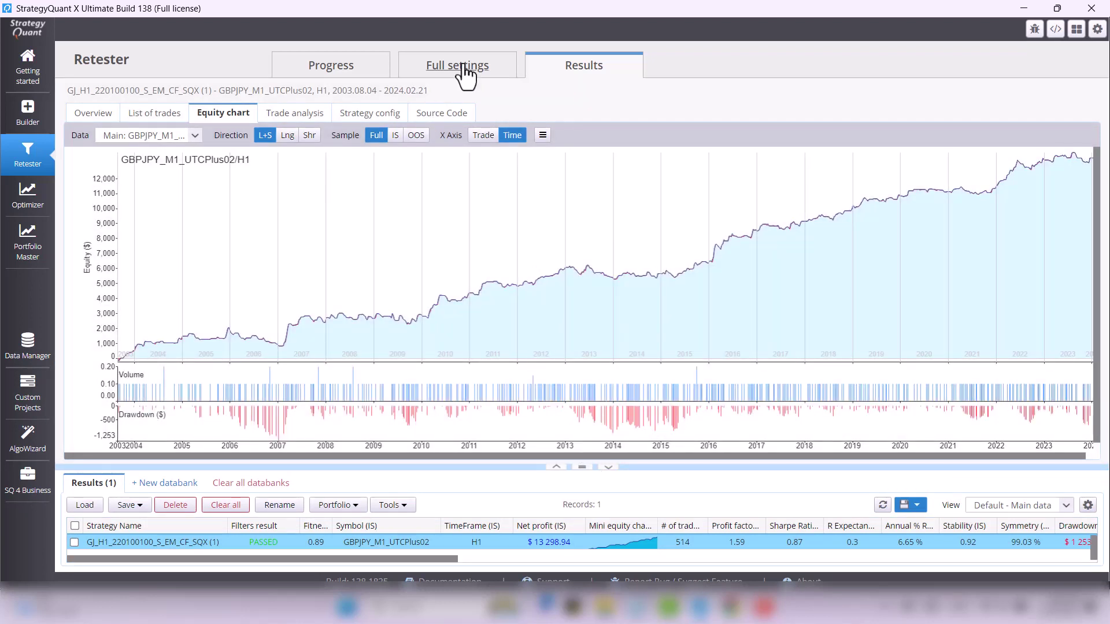
Switch on Store Chart Data under Build options in the Retester's trading options
{"action": "left_click", "coordinate": [465, 68]}
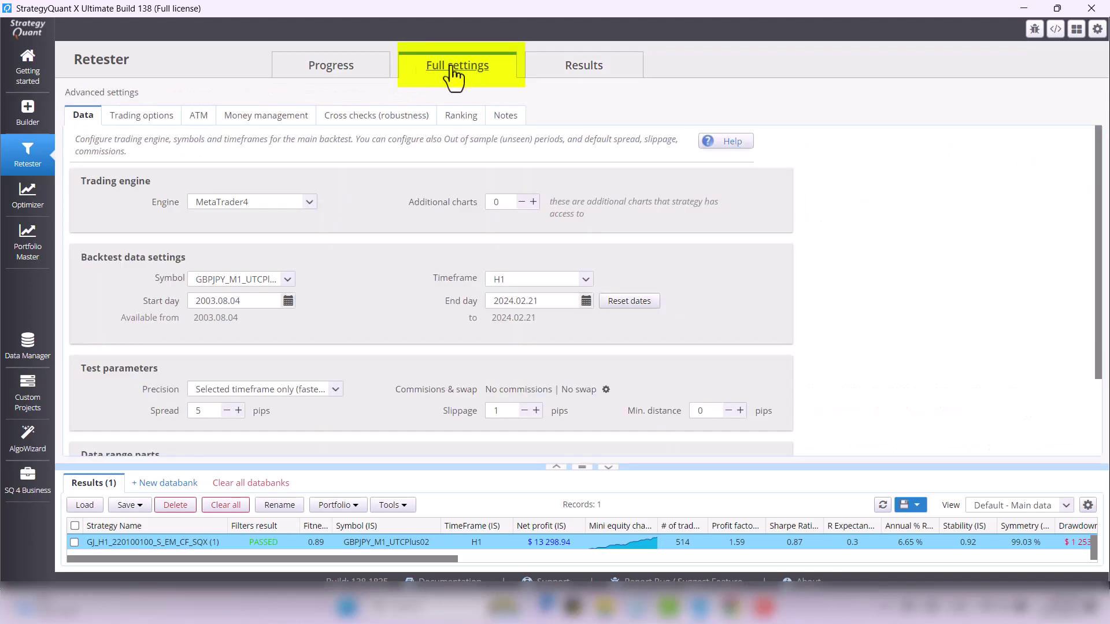
{"action": "left_click", "coordinate": [146, 116]}
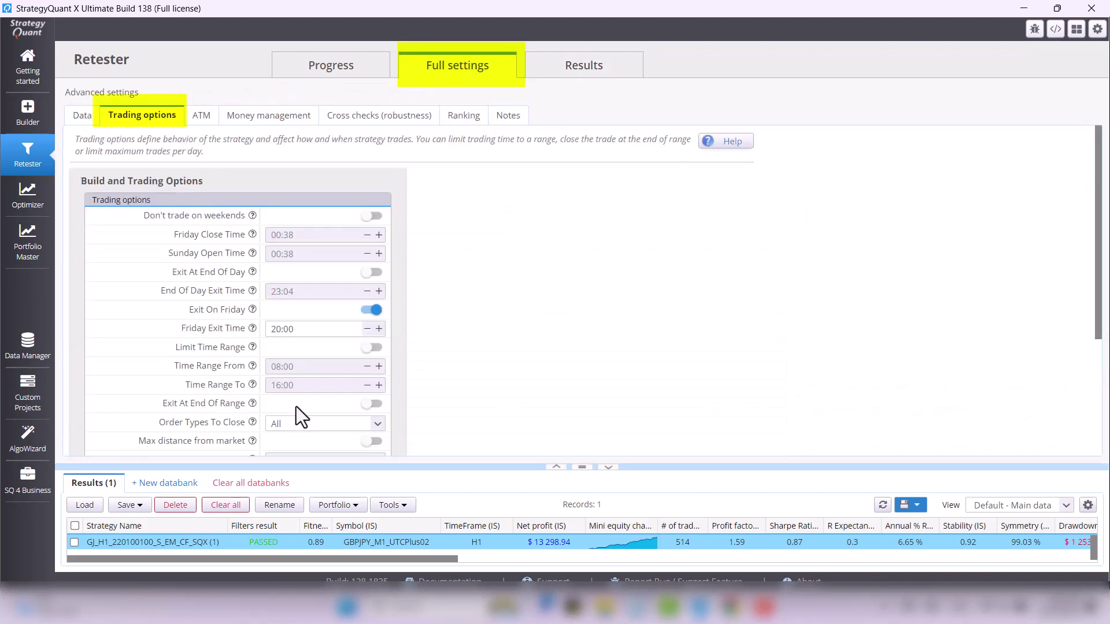
{"action": "scroll", "coordinate": [296, 405], "scroll_direction": "down", "scroll_amount": 4}
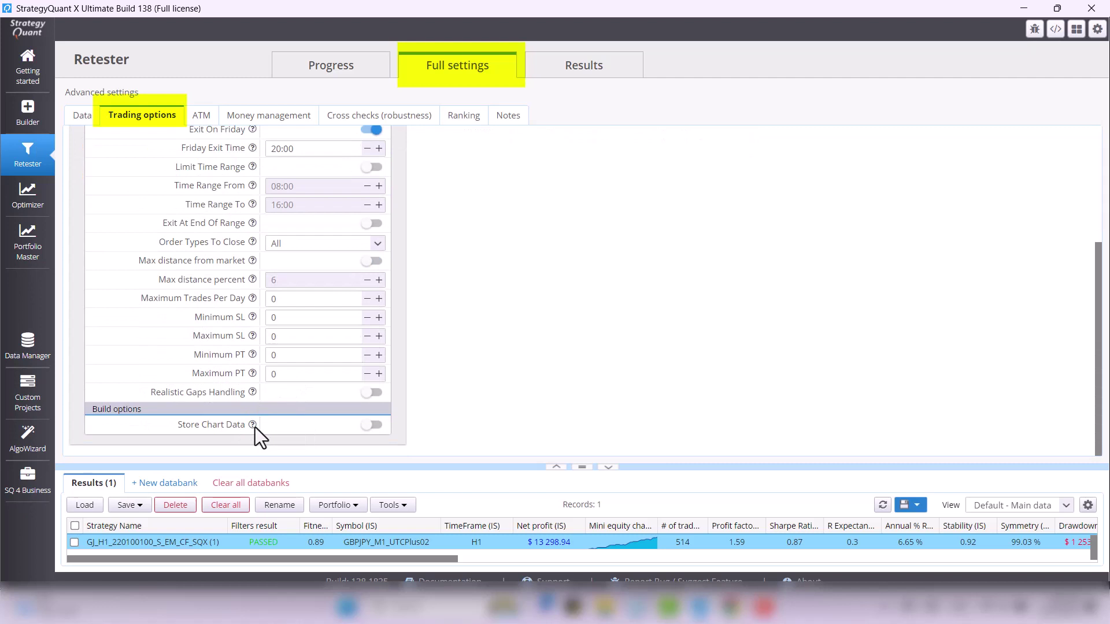
{"action": "left_click", "coordinate": [371, 427]}
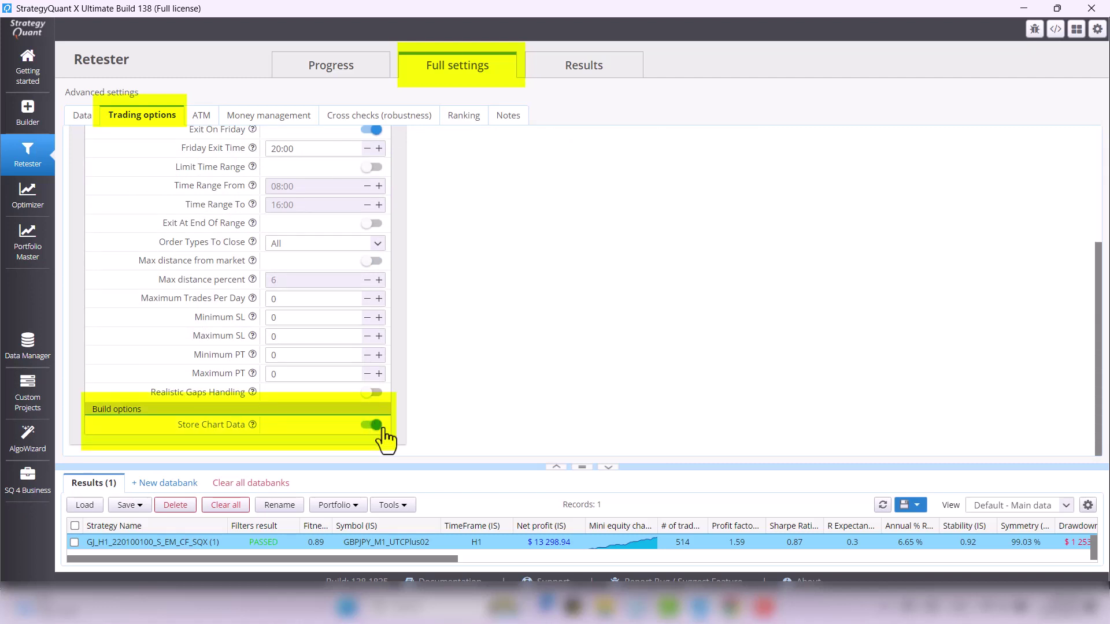
Rerun the retest and show its trades on the GBPJPY H1 chart with Bollinger Bands and EMA
{"action": "left_click", "coordinate": [334, 67]}
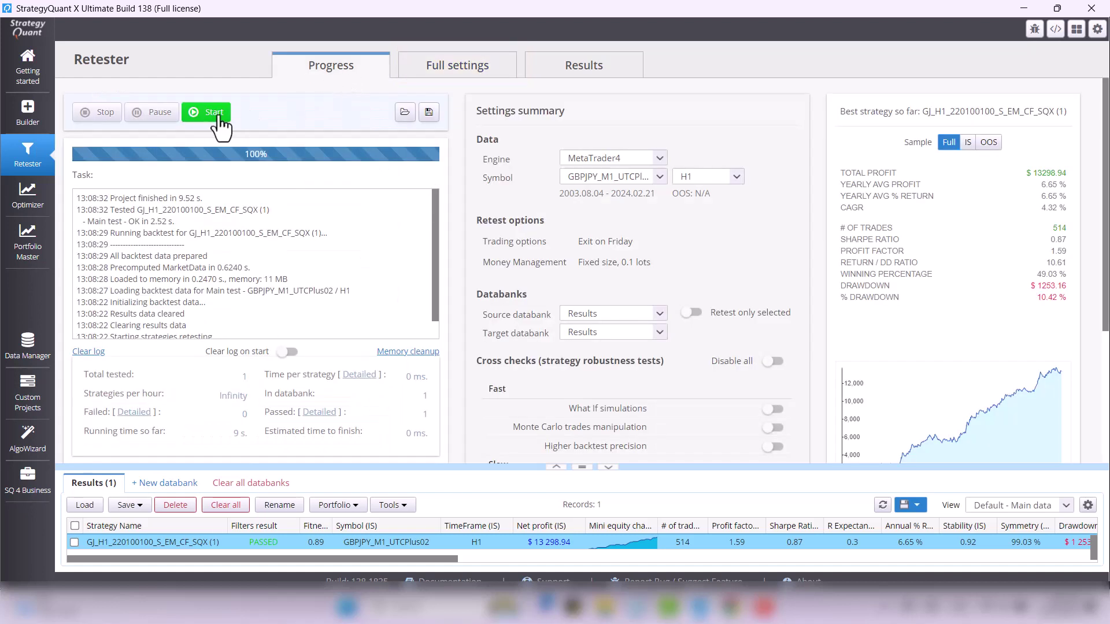
{"action": "left_click", "coordinate": [211, 119]}
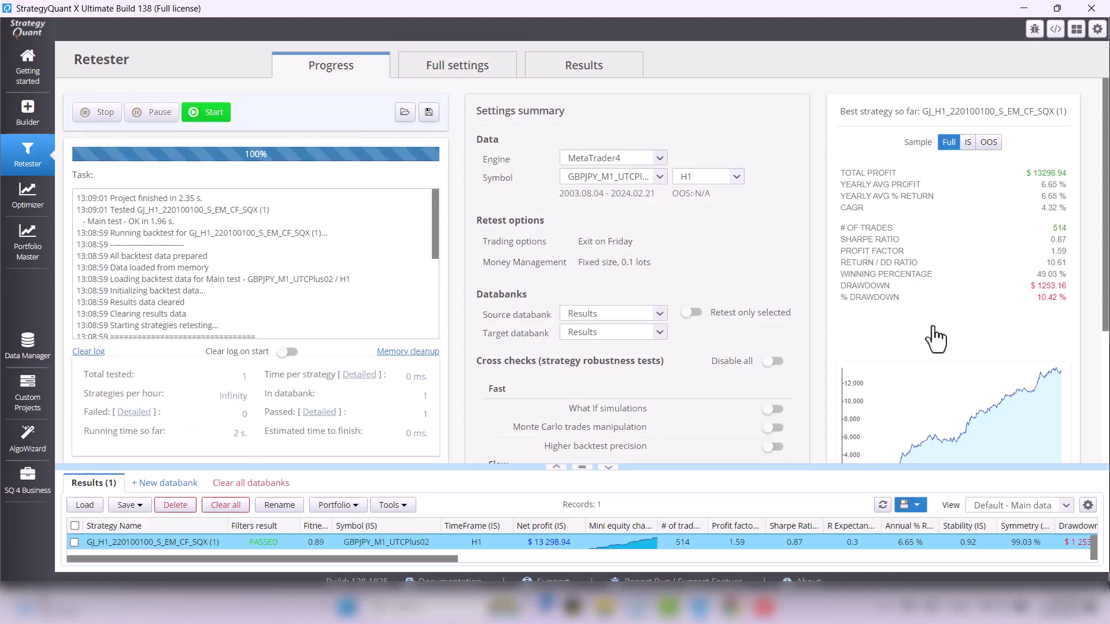
{"action": "left_click", "coordinate": [988, 442]}
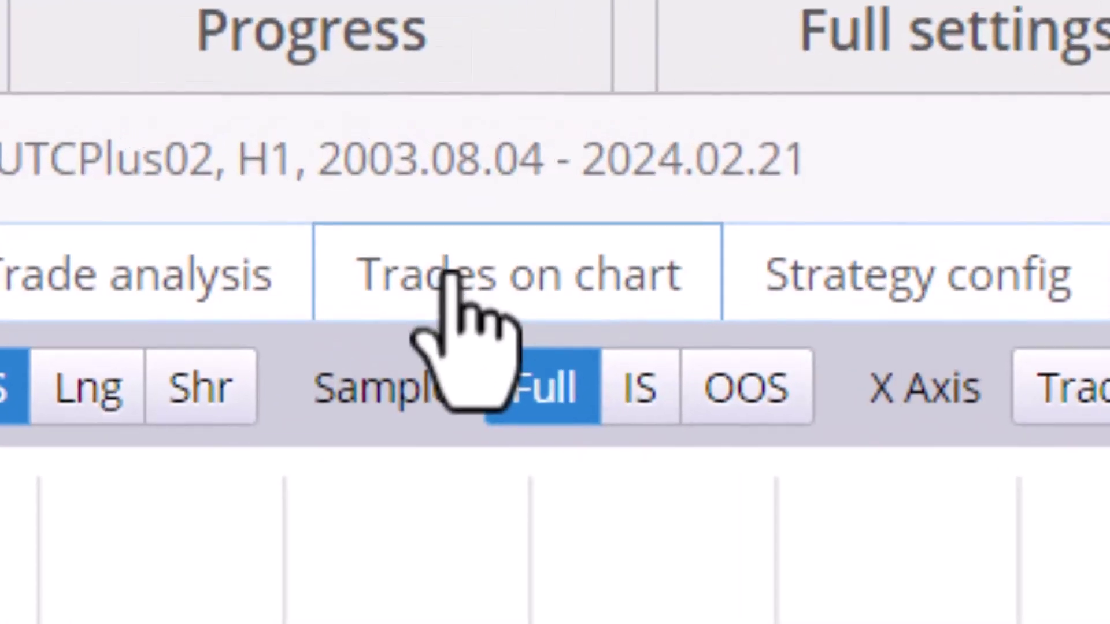
{"action": "left_click", "coordinate": [448, 272]}
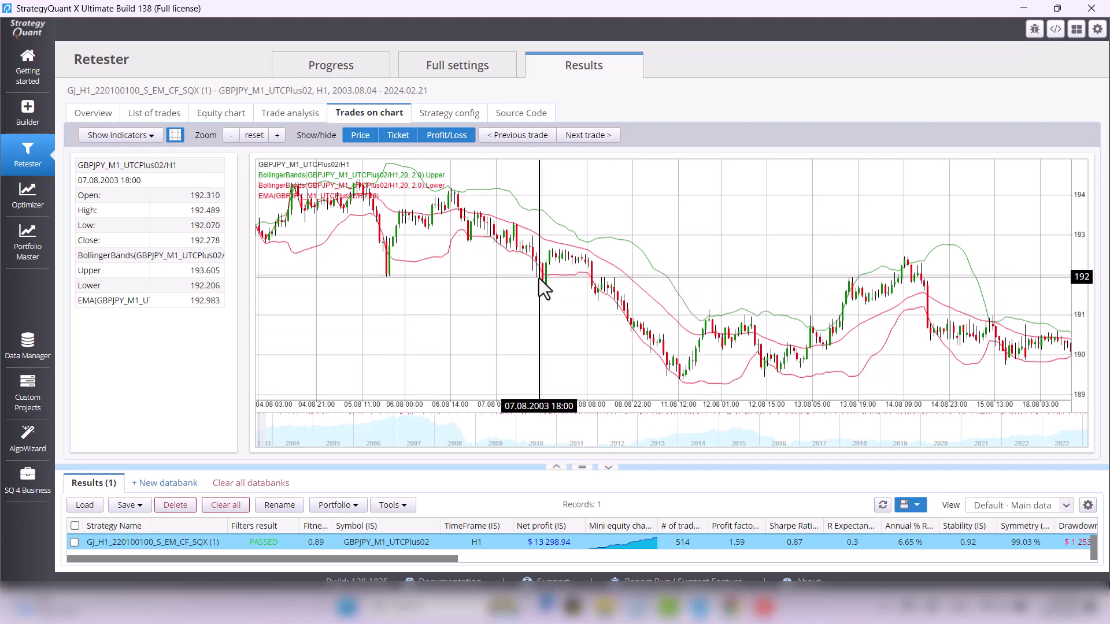
Show the strategy's source code in Pseudo Code (*.TXT) format
{"action": "left_click", "coordinate": [502, 116]}
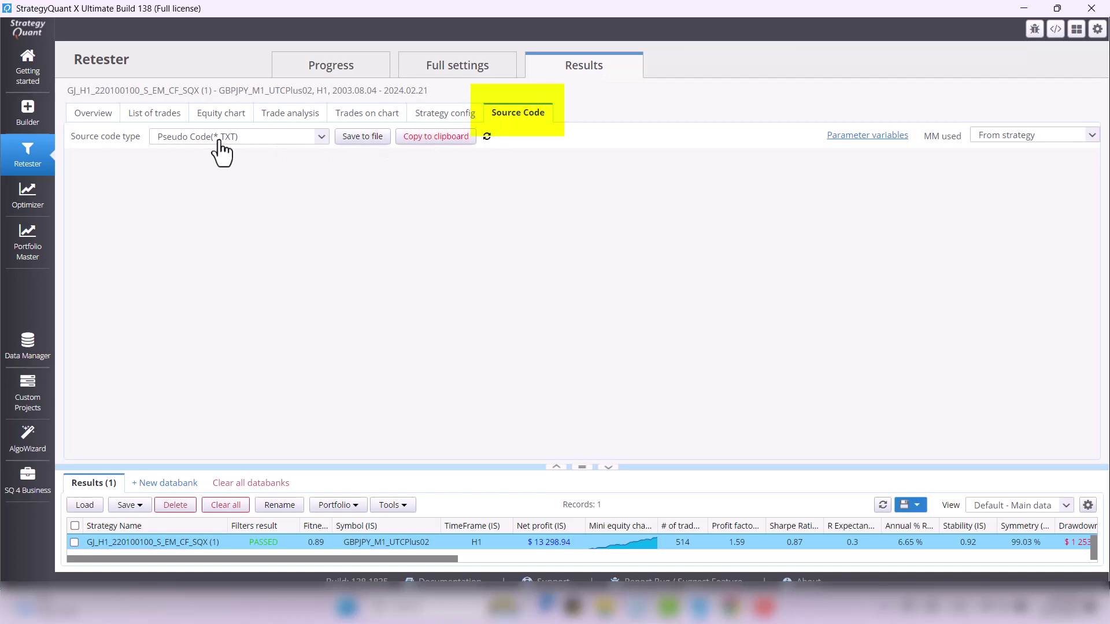
{"action": "left_click", "coordinate": [221, 151]}
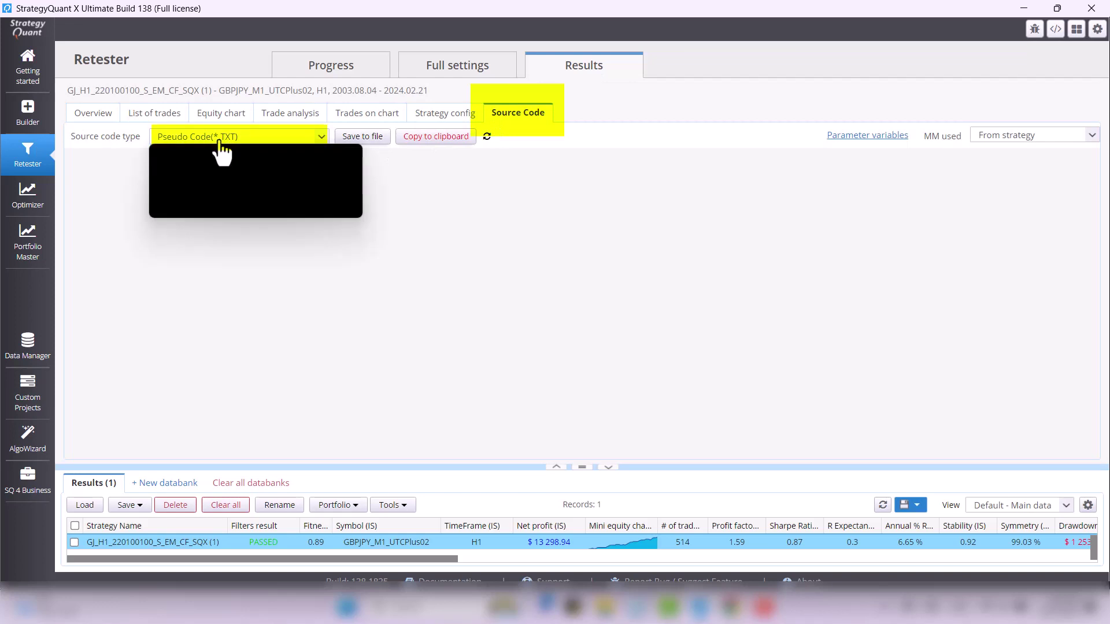
{"action": "left_click", "coordinate": [222, 151]}
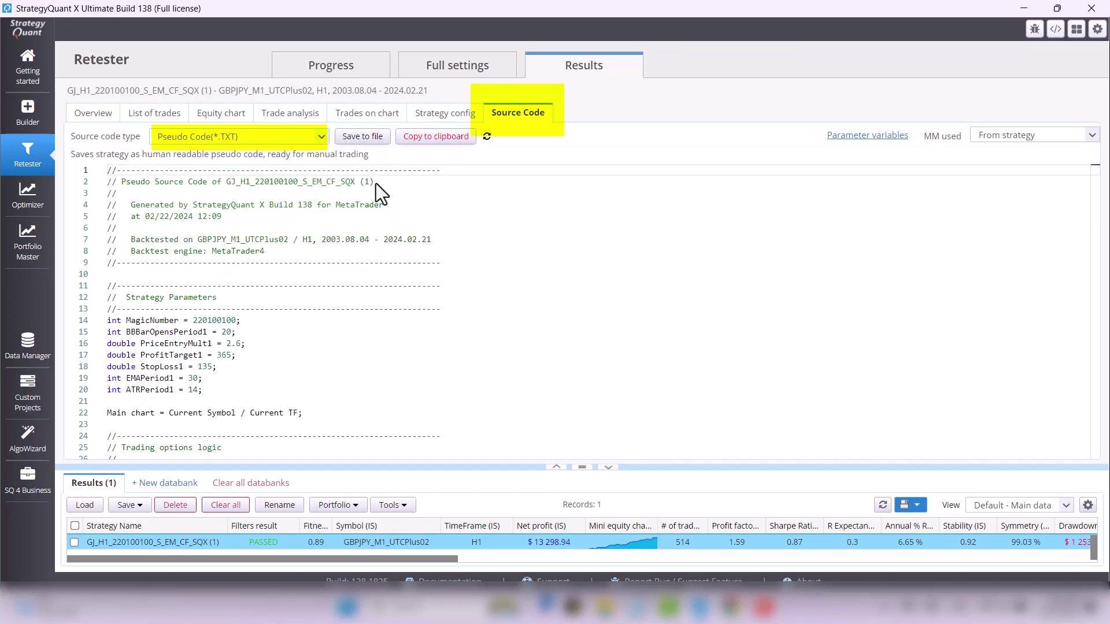
{"action": "left_click", "coordinate": [600, 260]}
Read through the pseudo code's parameters, EMA-plus-ATR stop entries and exit rules
{"action": "scroll", "coordinate": [600, 258], "scroll_direction": "down", "scroll_amount": 1}
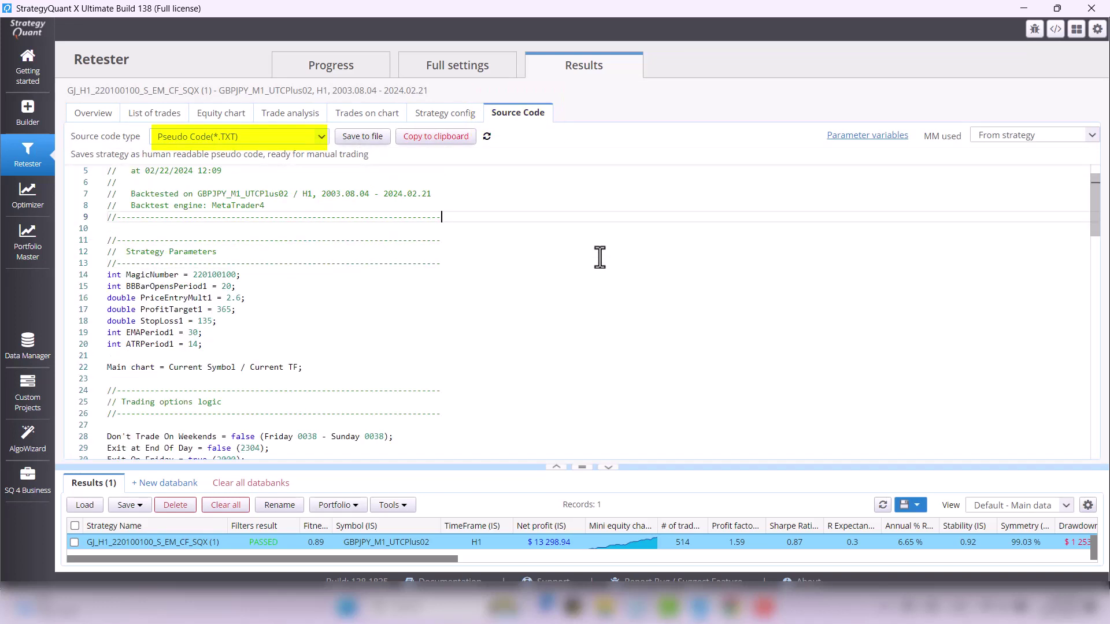
{"action": "scroll", "coordinate": [600, 258], "scroll_direction": "down", "scroll_amount": 2}
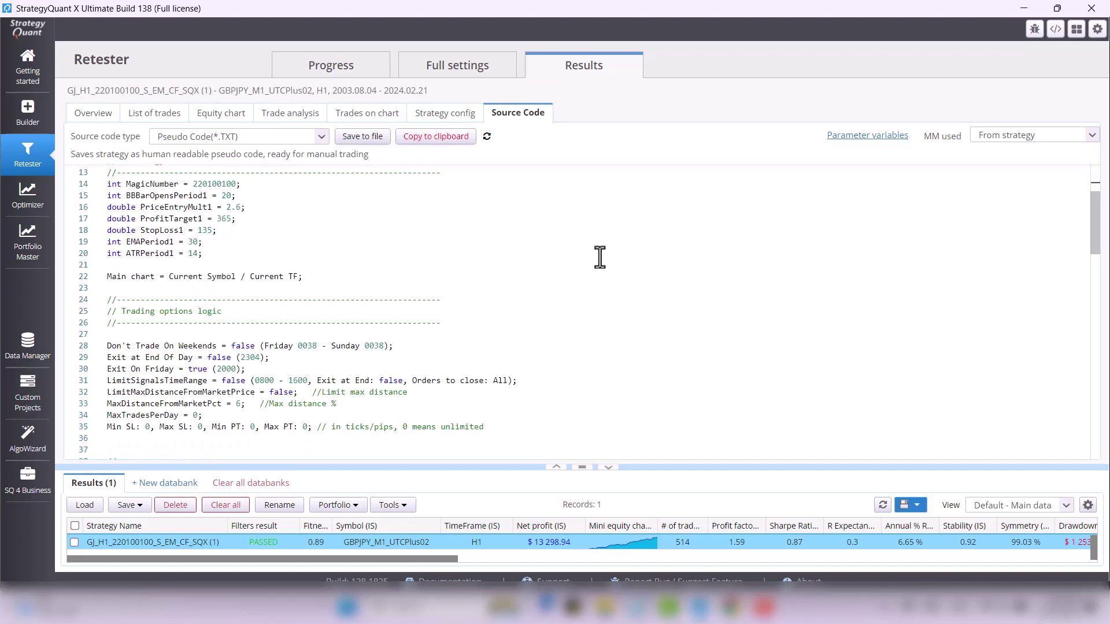
{"action": "scroll", "coordinate": [600, 258], "scroll_direction": "down", "scroll_amount": 1}
{"action": "scroll", "coordinate": [599, 258], "scroll_direction": "down", "scroll_amount": 1}
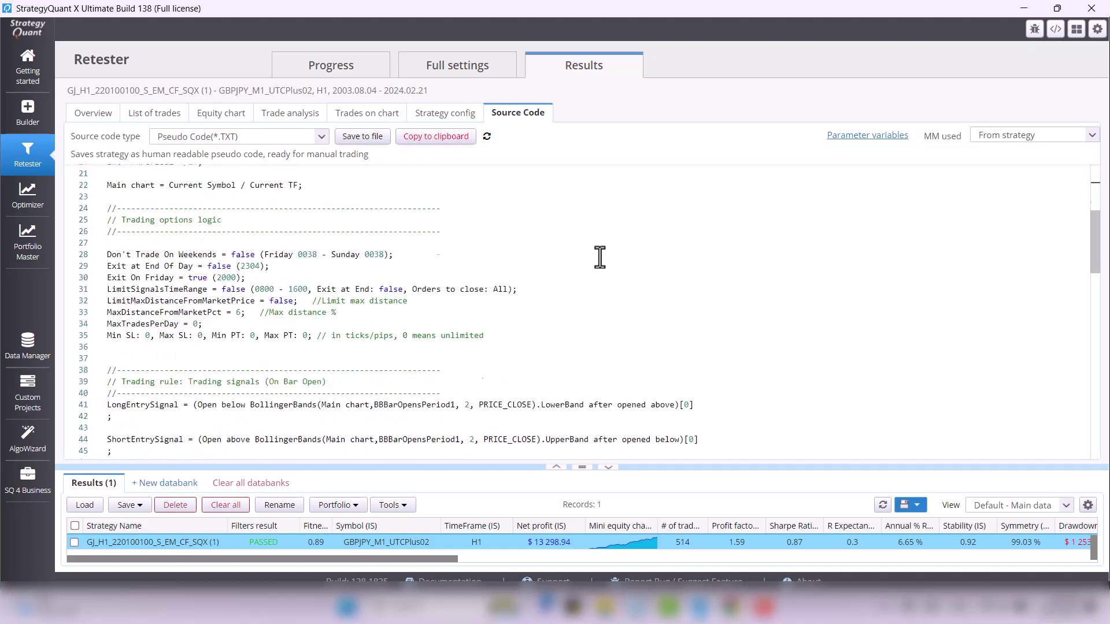
{"action": "scroll", "coordinate": [600, 258], "scroll_direction": "down", "scroll_amount": 2}
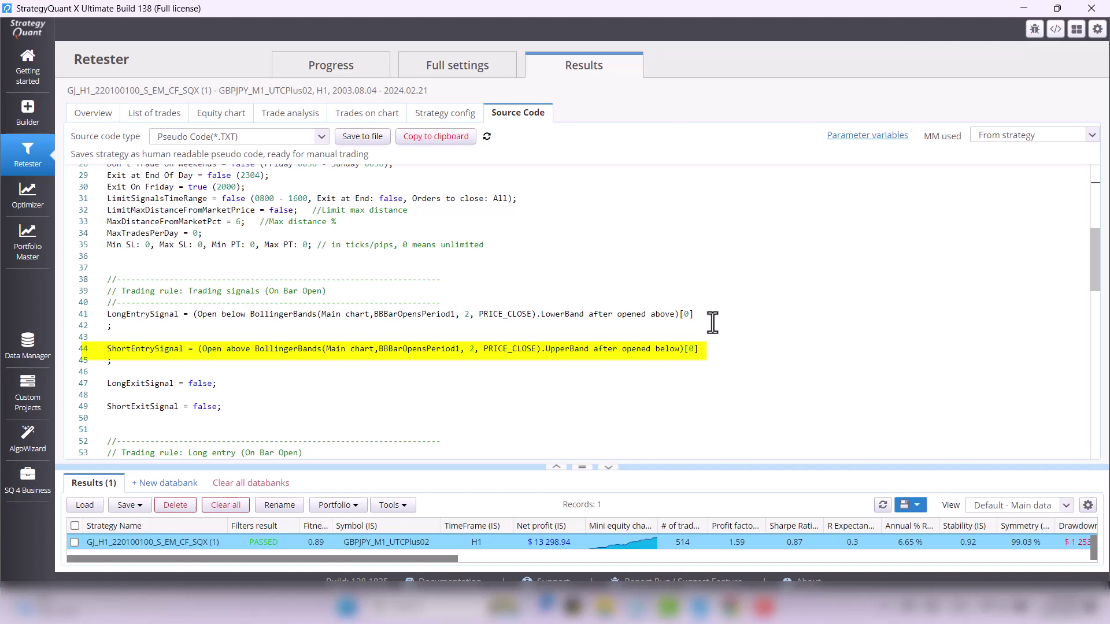
{"action": "scroll", "coordinate": [713, 329], "scroll_direction": "down", "scroll_amount": 3}
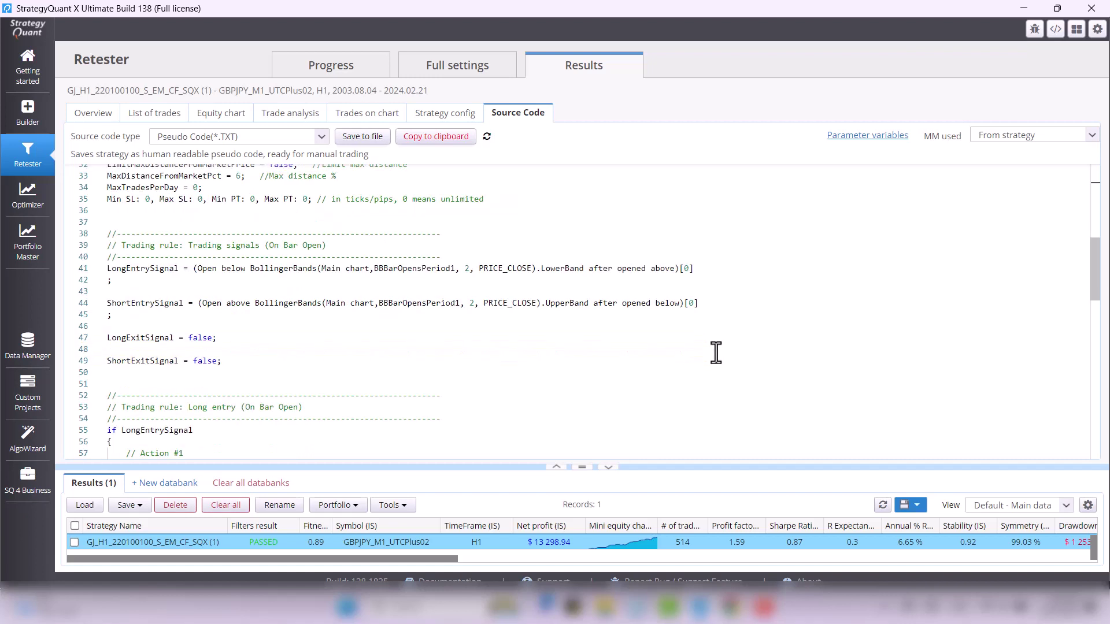
{"action": "scroll", "coordinate": [715, 353], "scroll_direction": "down", "scroll_amount": 1}
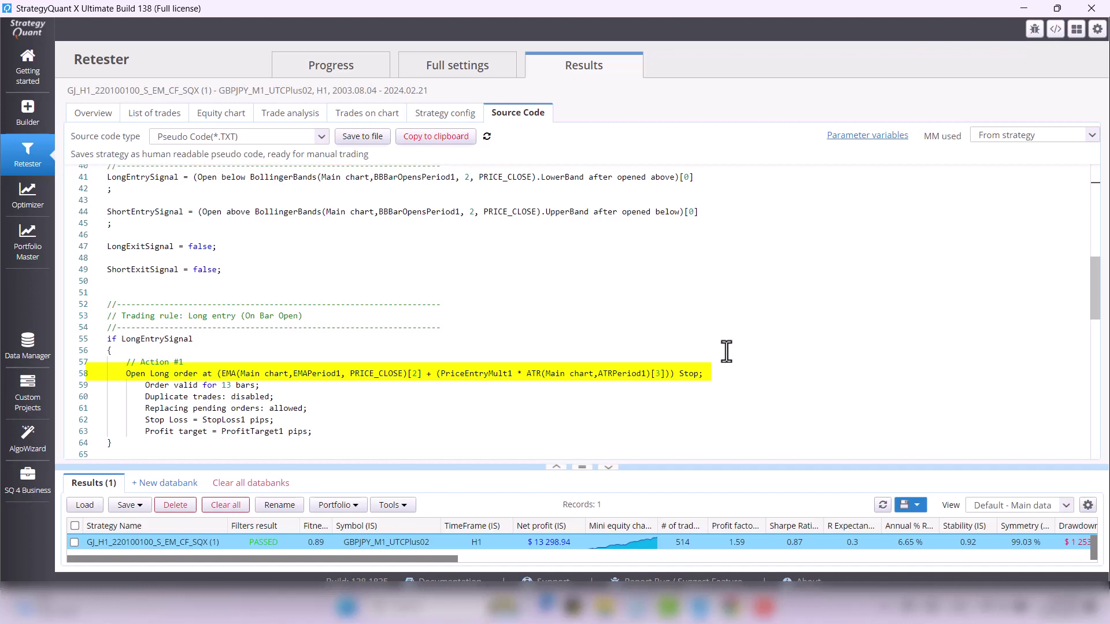
{"action": "scroll", "coordinate": [726, 351], "scroll_direction": "down", "scroll_amount": 5}
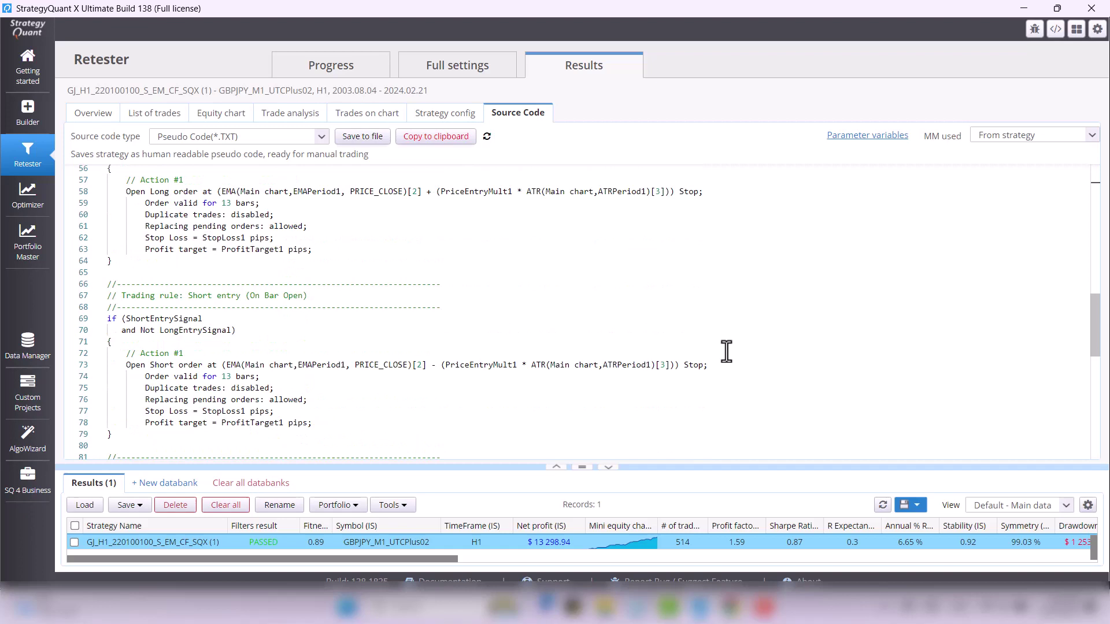
{"action": "scroll", "coordinate": [726, 350], "scroll_direction": "down", "scroll_amount": 8}
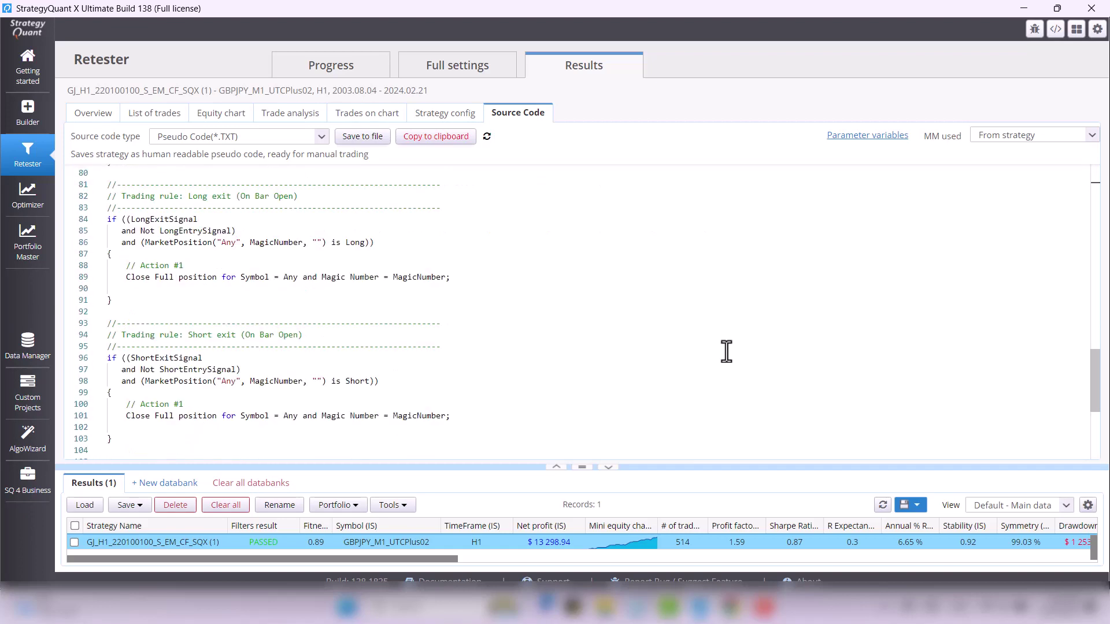
{"action": "scroll", "coordinate": [726, 351], "scroll_direction": "down", "scroll_amount": 4}
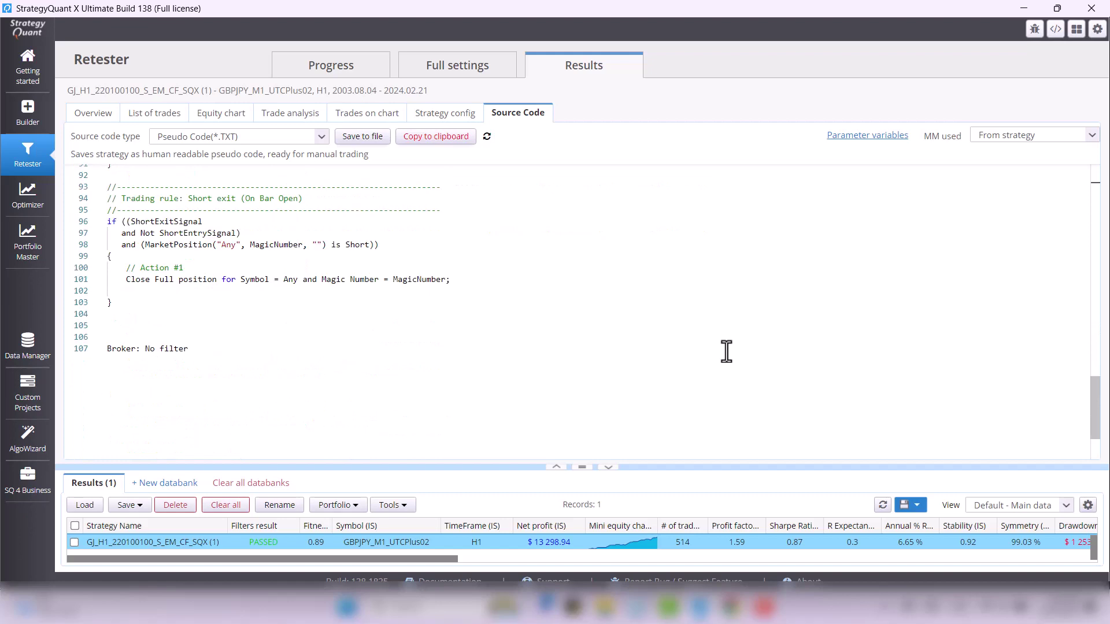
{"action": "scroll", "coordinate": [726, 351], "scroll_direction": "up", "scroll_amount": 8}
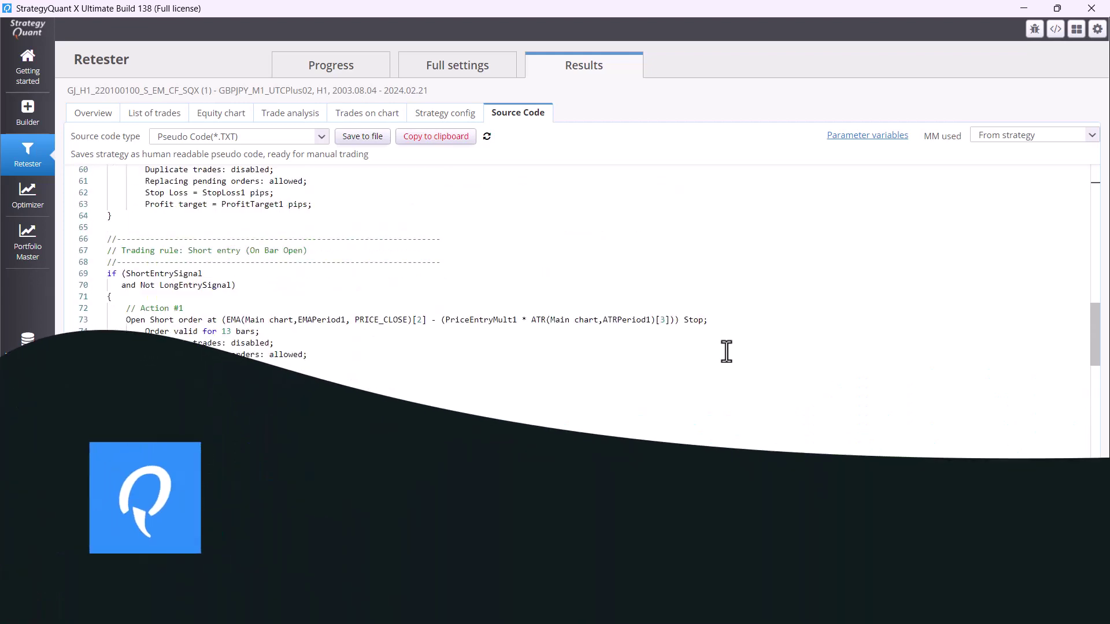
{"action": "scroll", "coordinate": [726, 351], "scroll_direction": "up", "scroll_amount": 5}
{"action": "scroll", "coordinate": [726, 351], "scroll_direction": "up", "scroll_amount": 4}
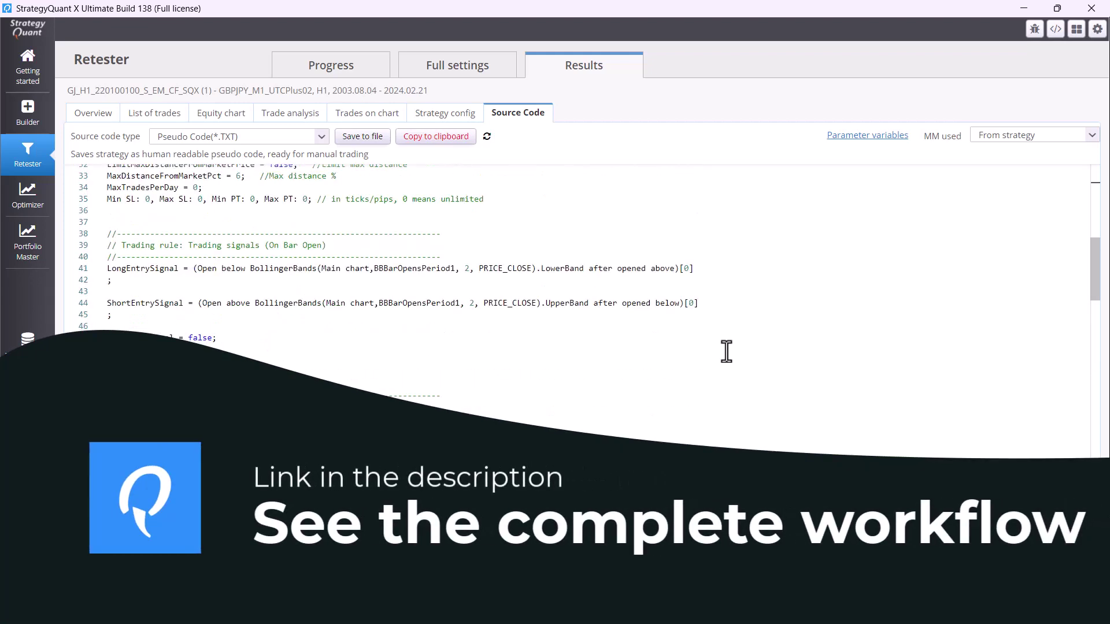
{"action": "scroll", "coordinate": [726, 351], "scroll_direction": "up", "scroll_amount": 10}
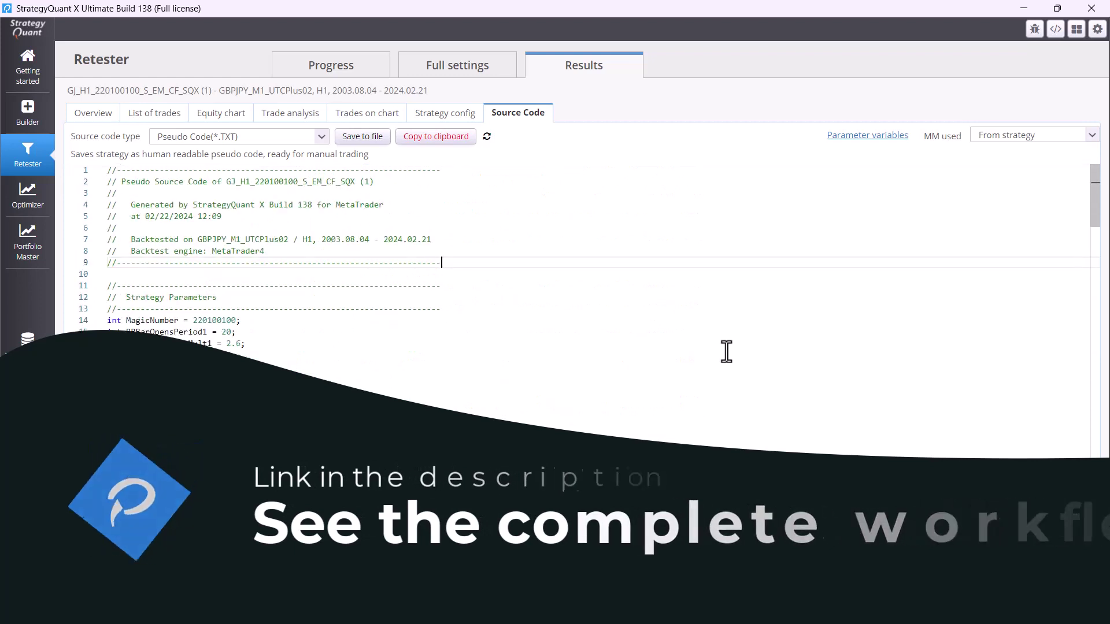